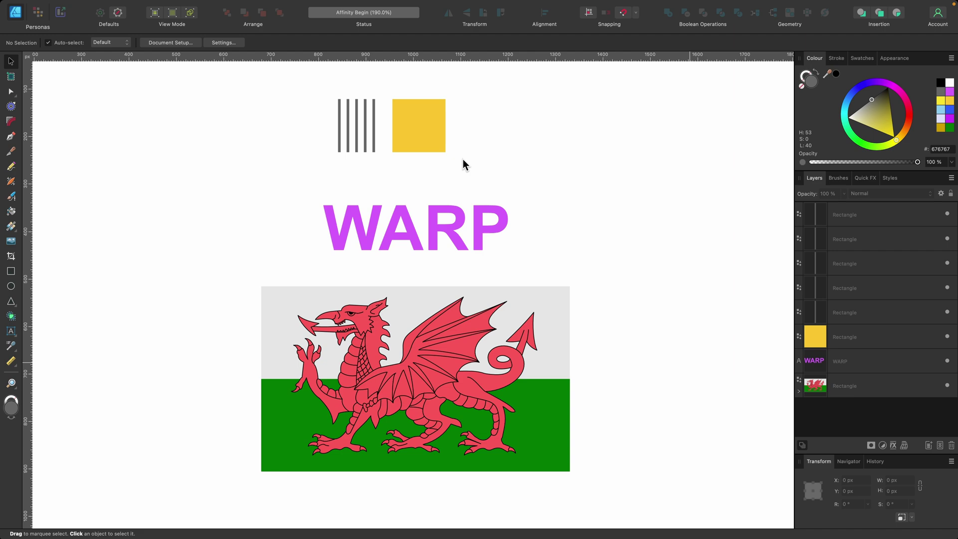
Step: Zoom in on the grey bars and the yellow square
scroll(463, 159, "up", 6)
Step: Select the five grey bars and move them onto the yellow square
left_click(393, 281)
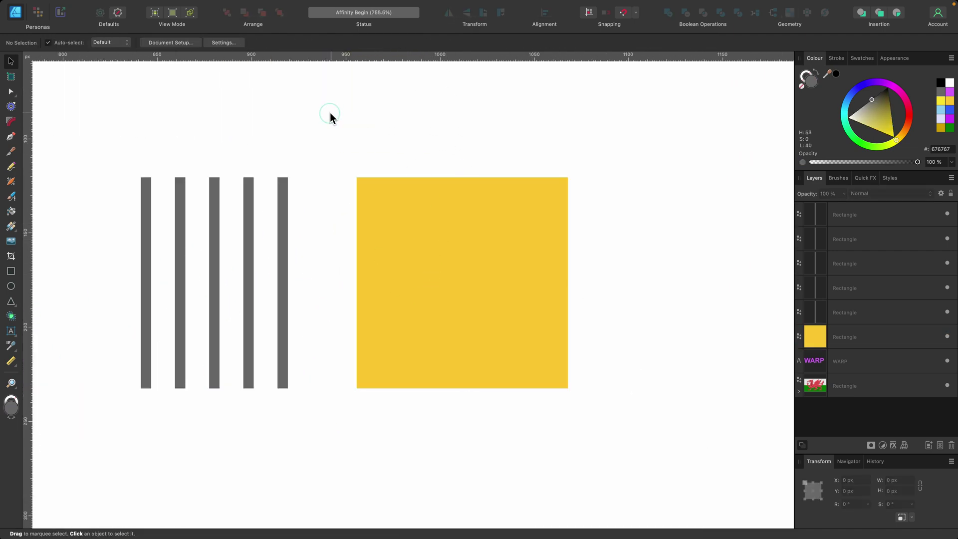
left_click_drag(331, 113, 124, 406)
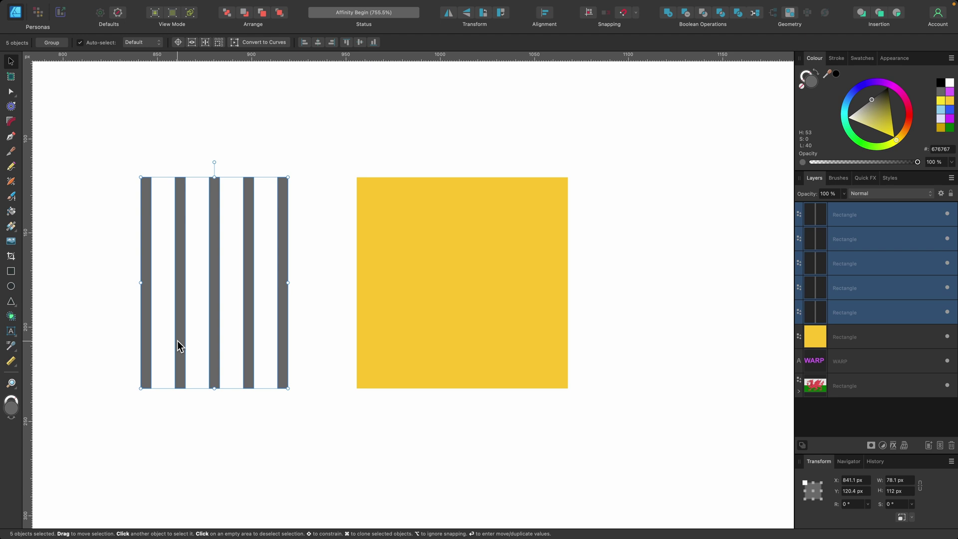
left_click_drag(178, 340, 425, 325)
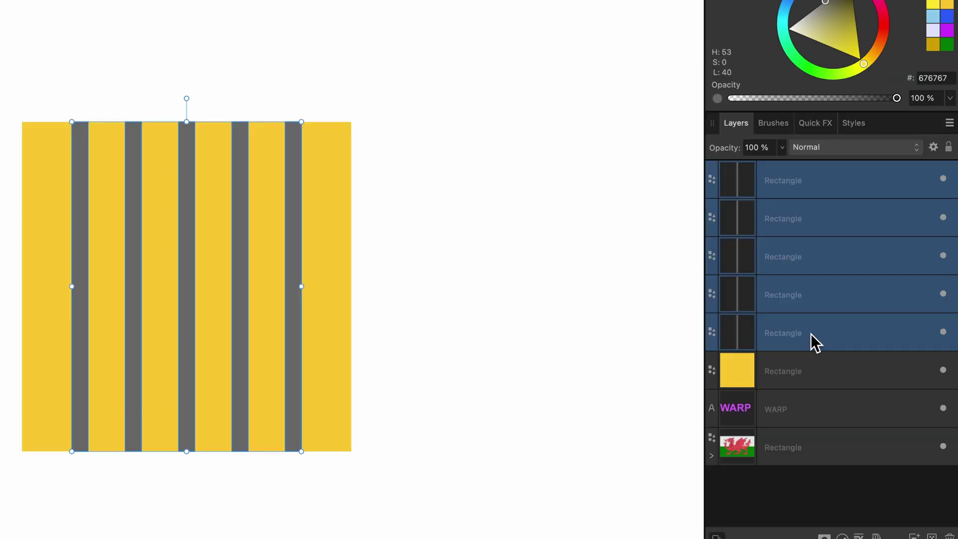
Step: Nest the bar layers inside the yellow Rectangle and nudge the striped square down-left
left_click_drag(862, 313, 858, 334)
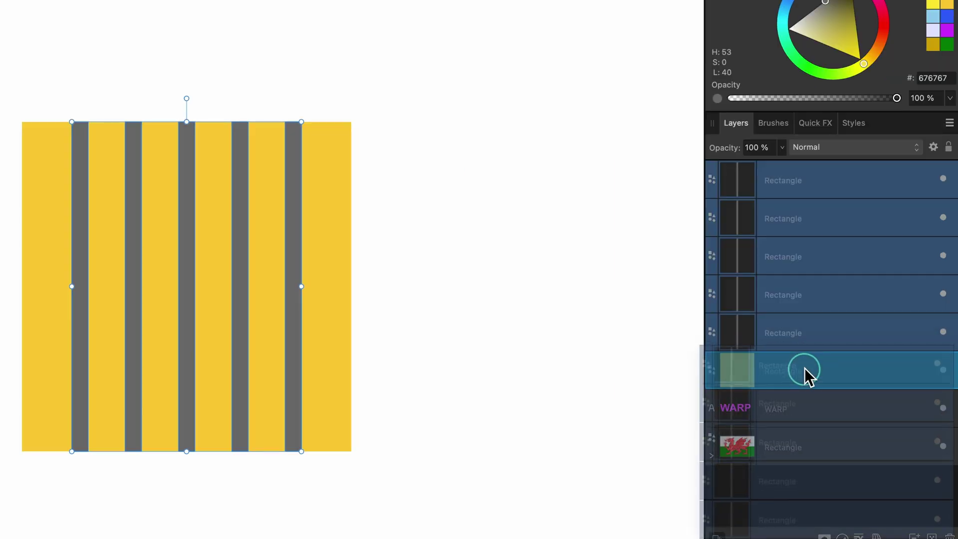
left_click_drag(804, 367, 804, 368)
left_click(299, 300)
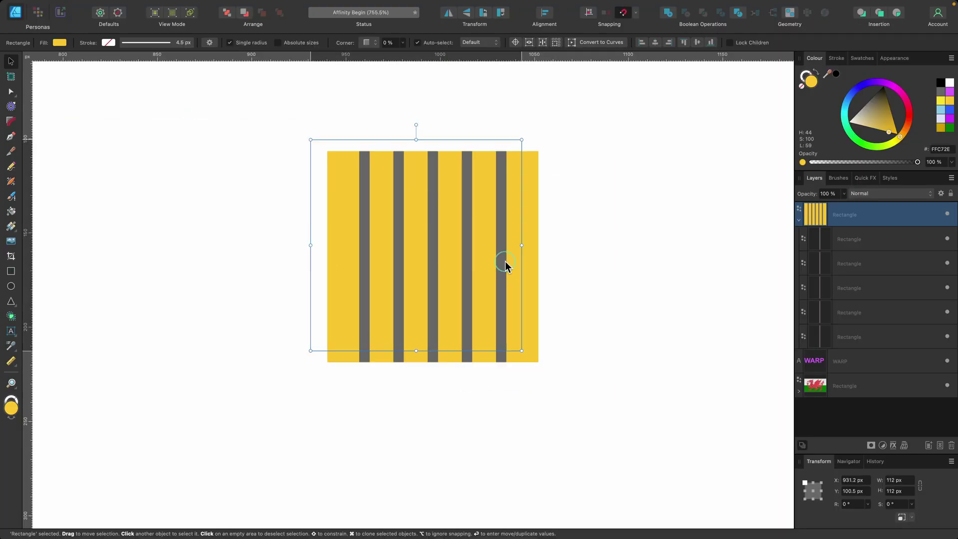
left_click_drag(505, 266, 491, 295)
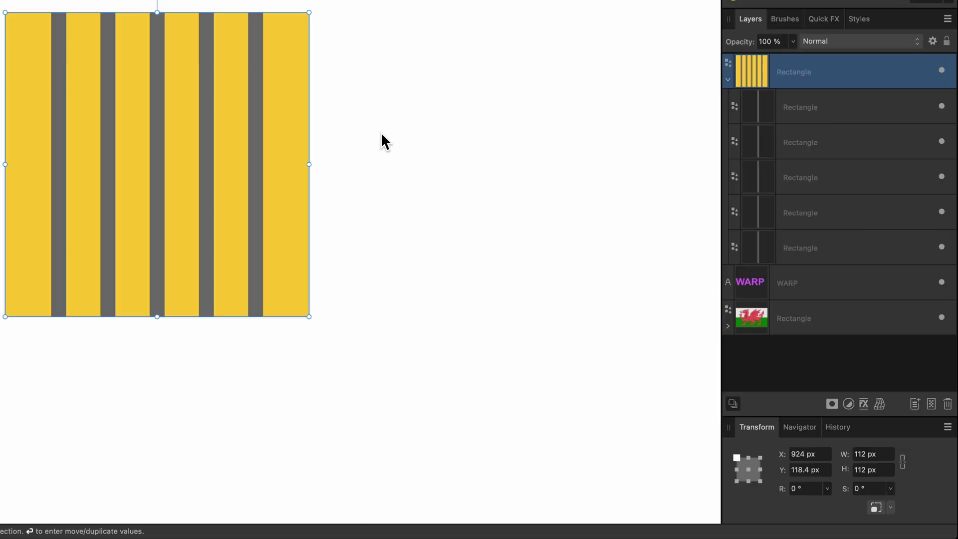
Step: Apply a Quad warp to the striped yellow square from the Warp type list
left_click(879, 404)
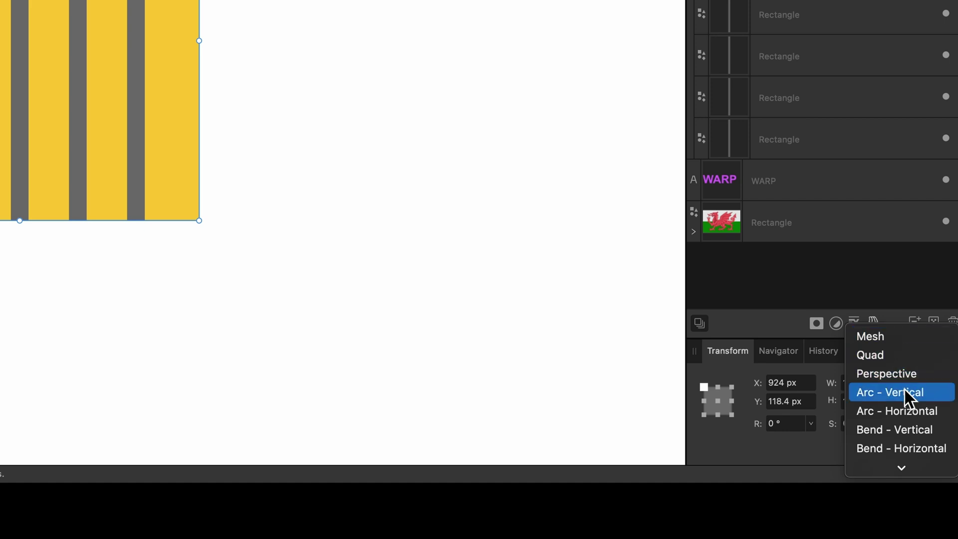
left_click(917, 354)
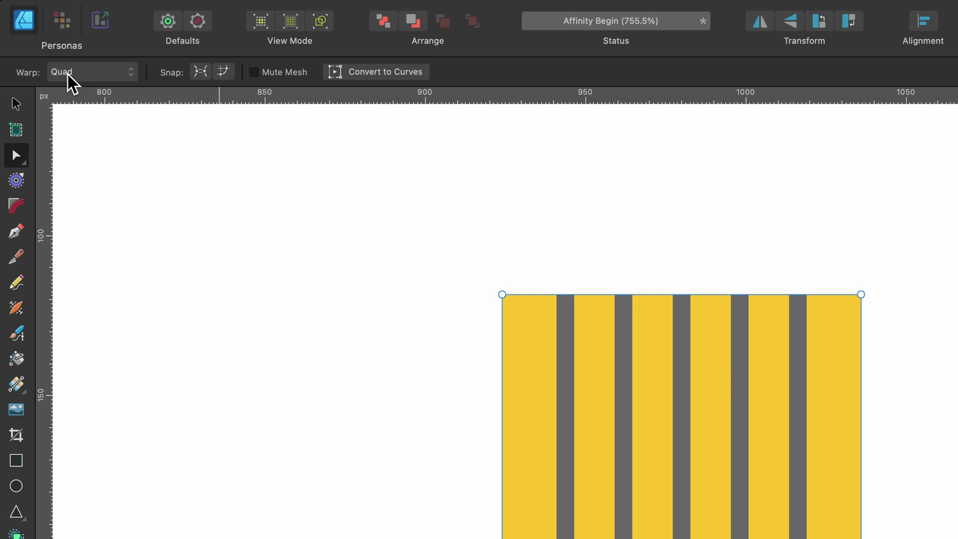
left_click(69, 75)
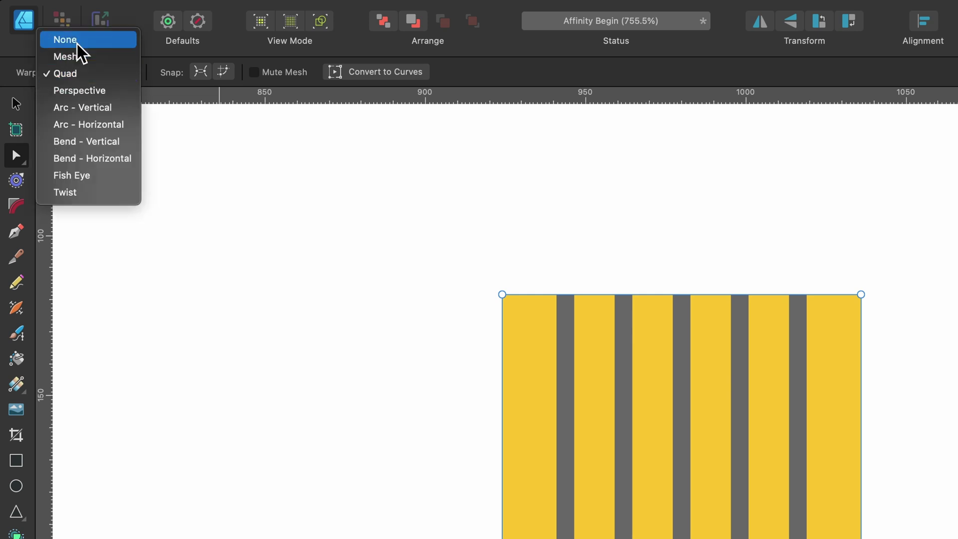
left_click(164, 64)
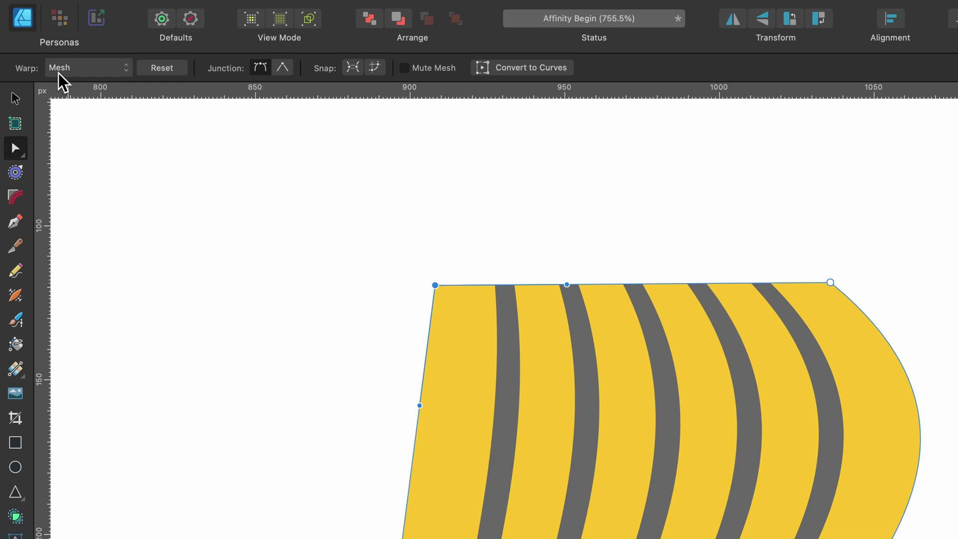
Step: Keep Mesh as the warp type for the striped square
left_click(58, 73)
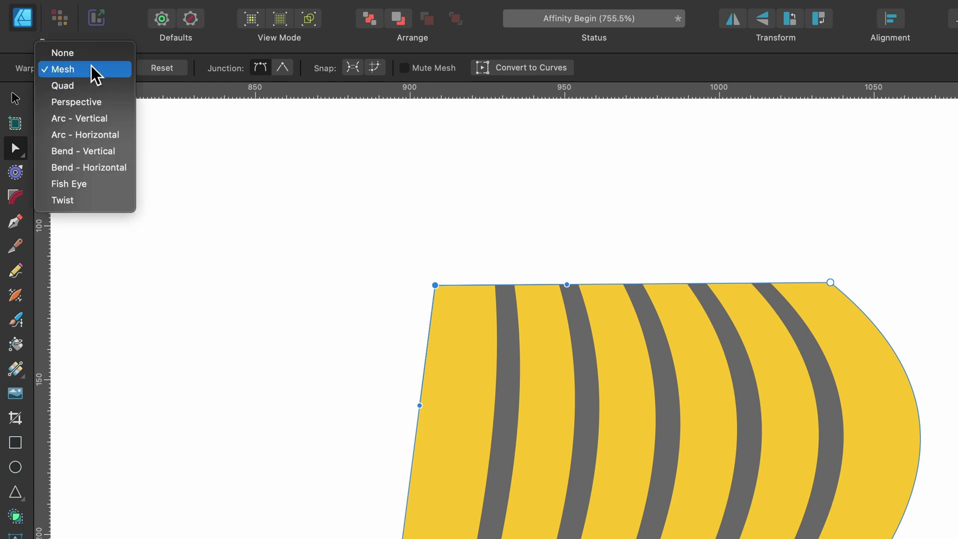
left_click(91, 69)
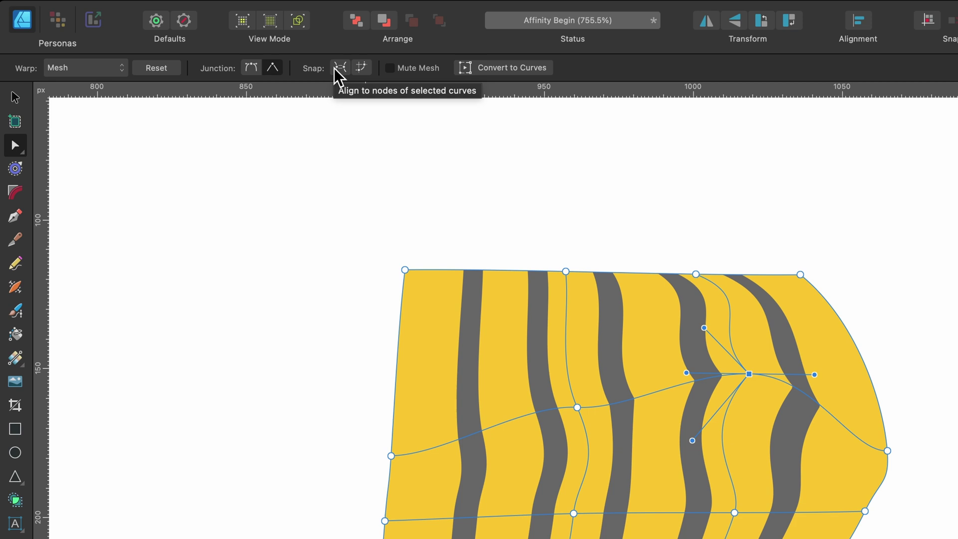
Step: Enable snapping to nodes of selected curves for the mesh edits
left_click(338, 68)
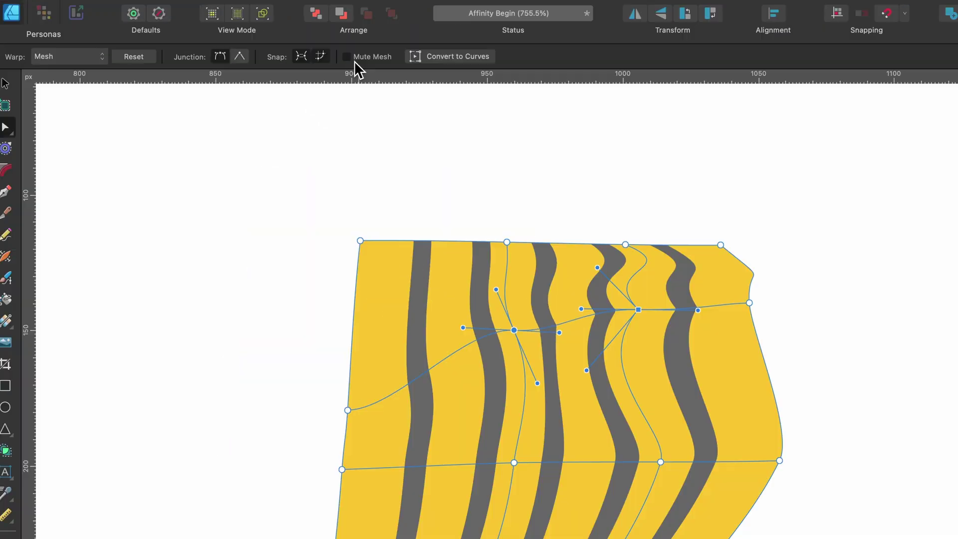
left_click(348, 56)
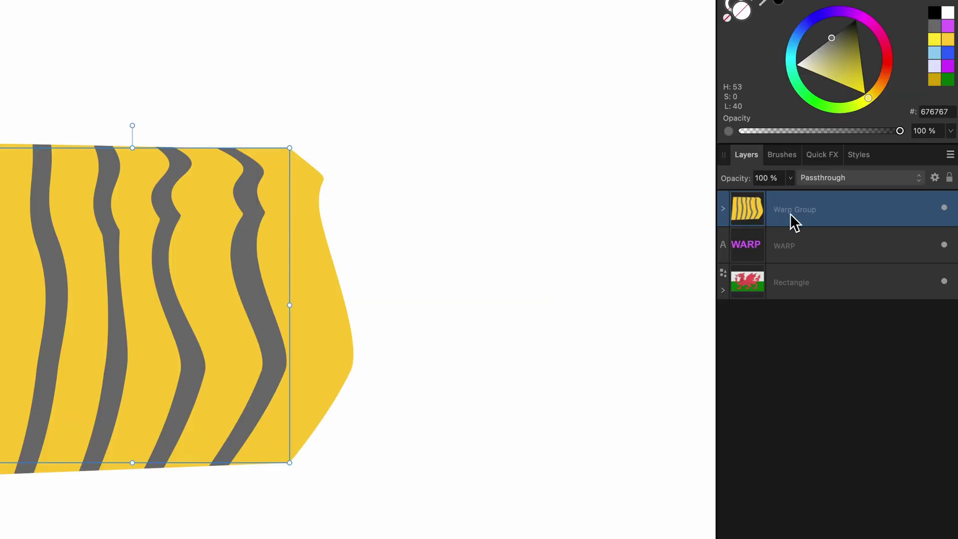
Step: Pull the striped rectangle out of the Warp Group to show it unwarped, then return it
left_click(723, 209)
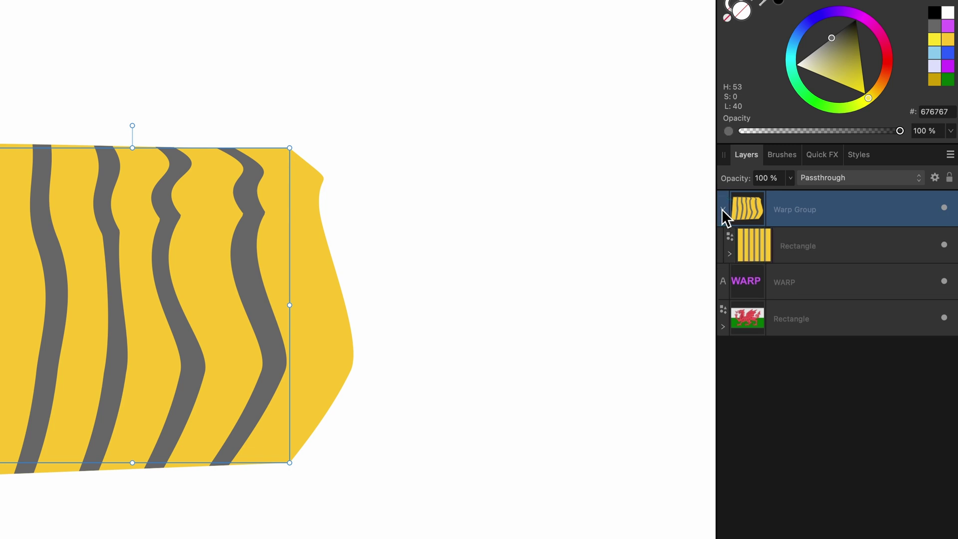
left_click(824, 246)
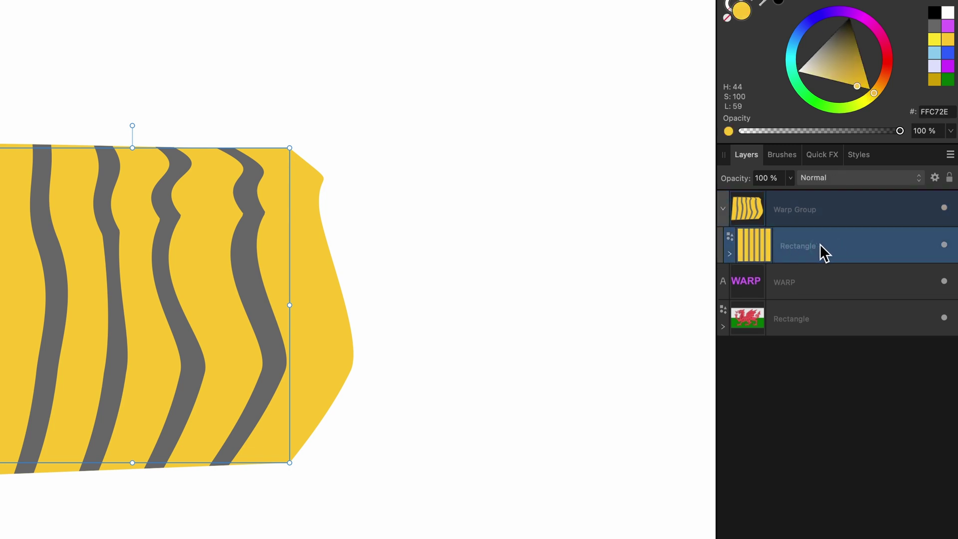
left_click_drag(818, 244, 800, 194)
left_click_drag(270, 214, 232, 225)
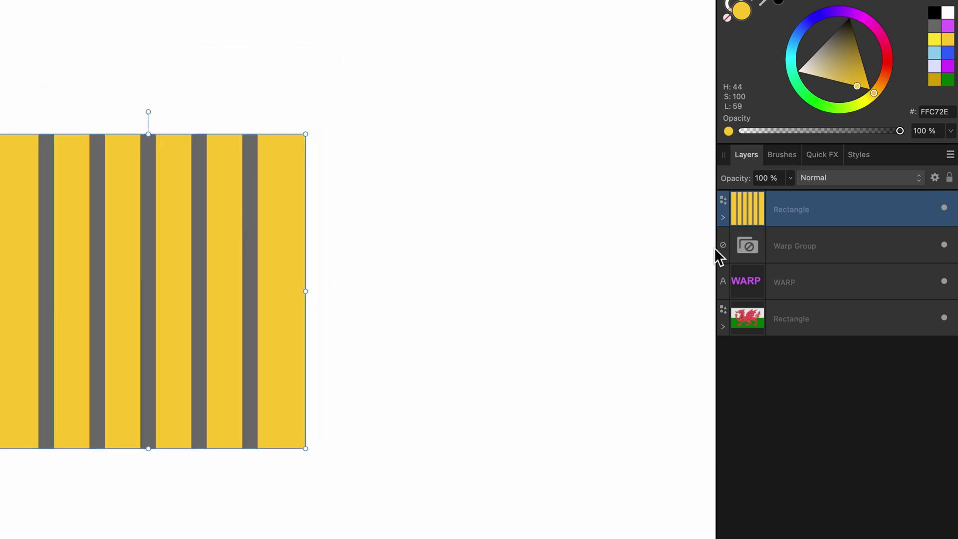
left_click_drag(791, 211, 792, 245)
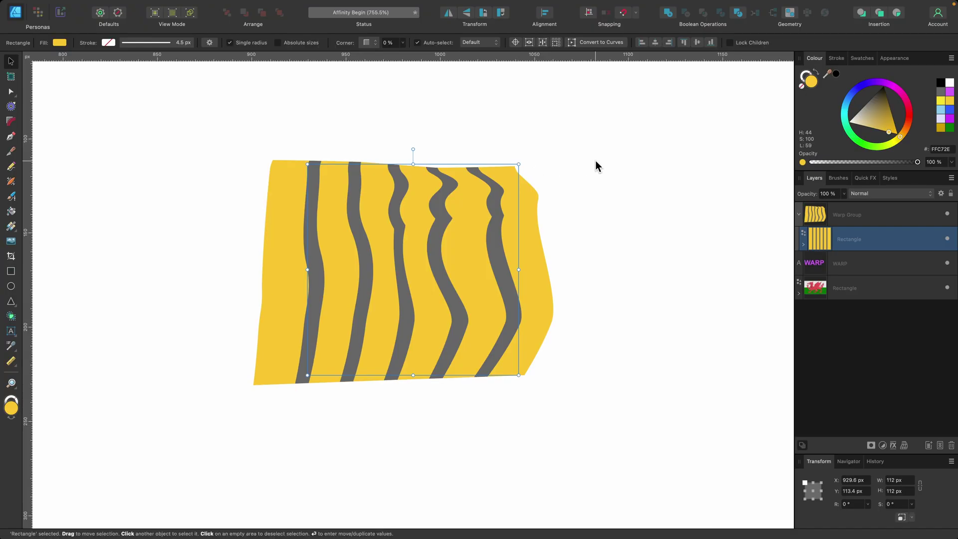
Step: Select the warped stripes group, nudge it slightly, and switch to mesh node editing
left_click(423, 135)
left_click(502, 202)
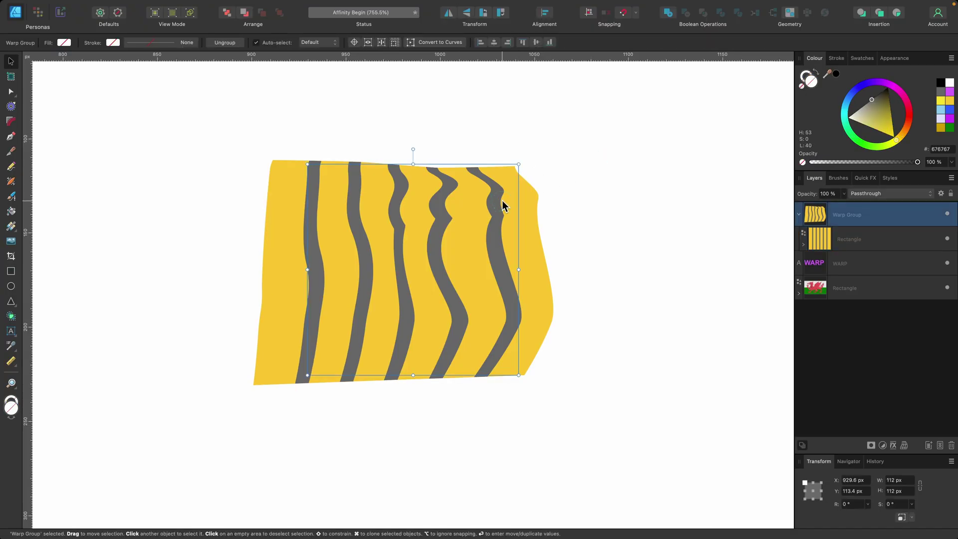
mouse_move(437, 217)
left_mouse_down()
mouse_move(445, 193)
mouse_move(441, 233)
left_mouse_up()
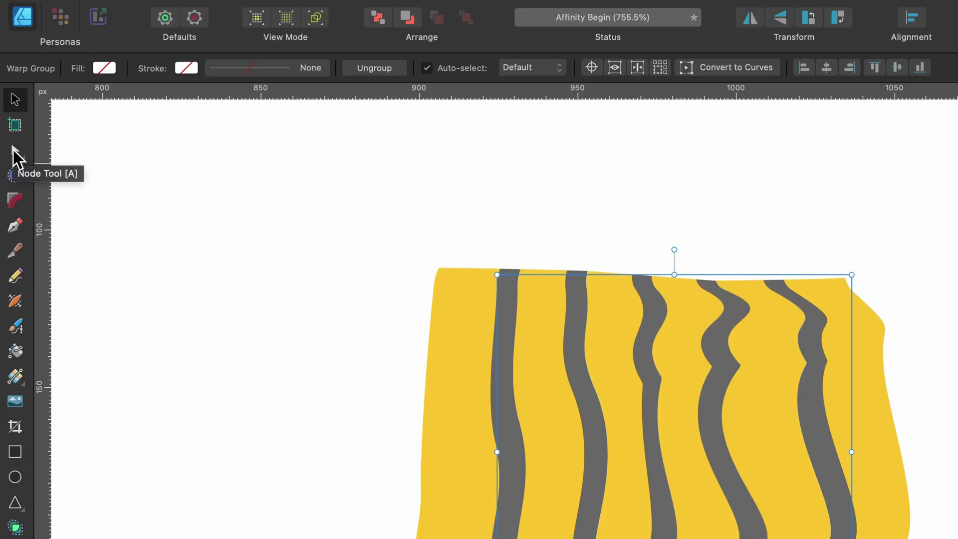
left_click(13, 149)
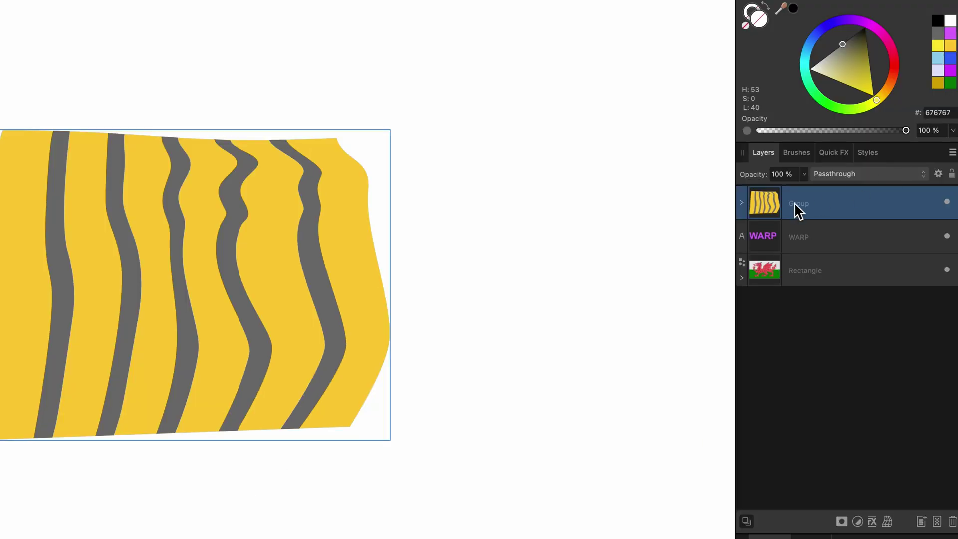
Step: Move the striped curve out of its group and delete the empty group
left_click(742, 202)
left_click(812, 240)
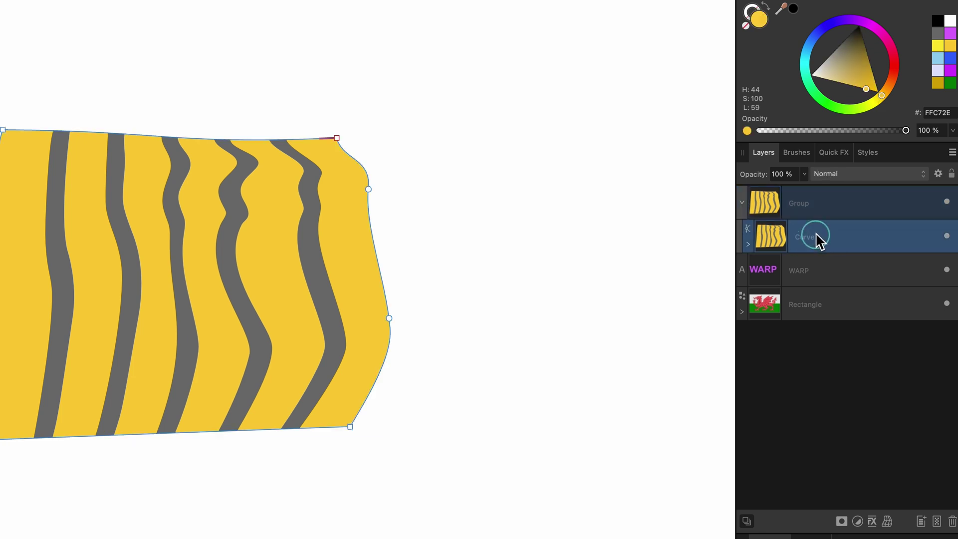
left_click_drag(815, 232, 813, 199)
left_click(814, 242)
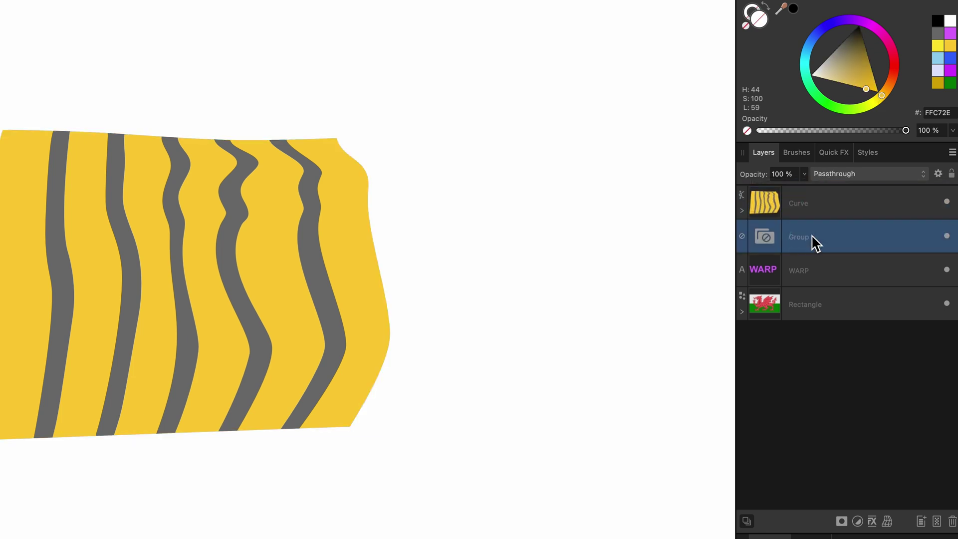
key("Delete")
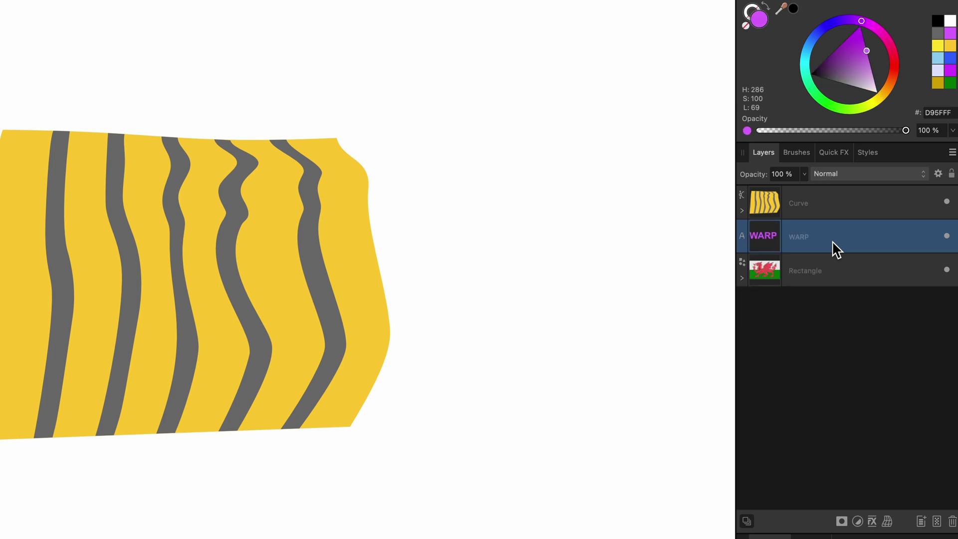
Step: Inspect the five stripe curves inside the striped shape
left_click(363, 234)
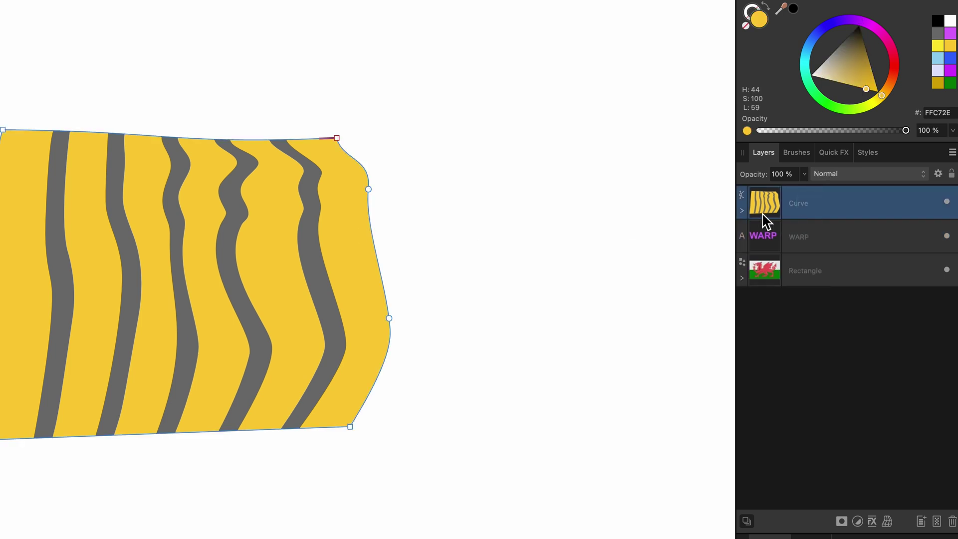
left_click(742, 210)
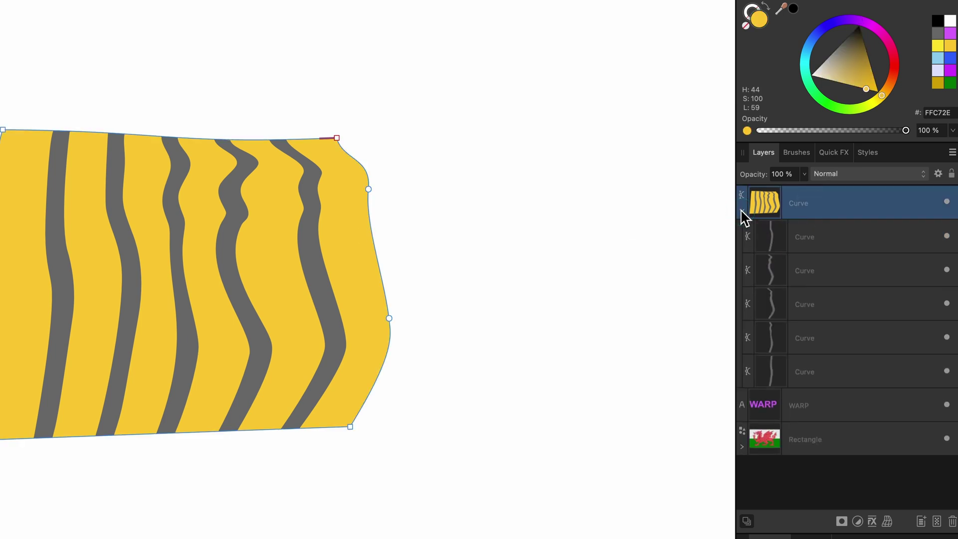
left_click(813, 241)
left_click(824, 372, "shift")
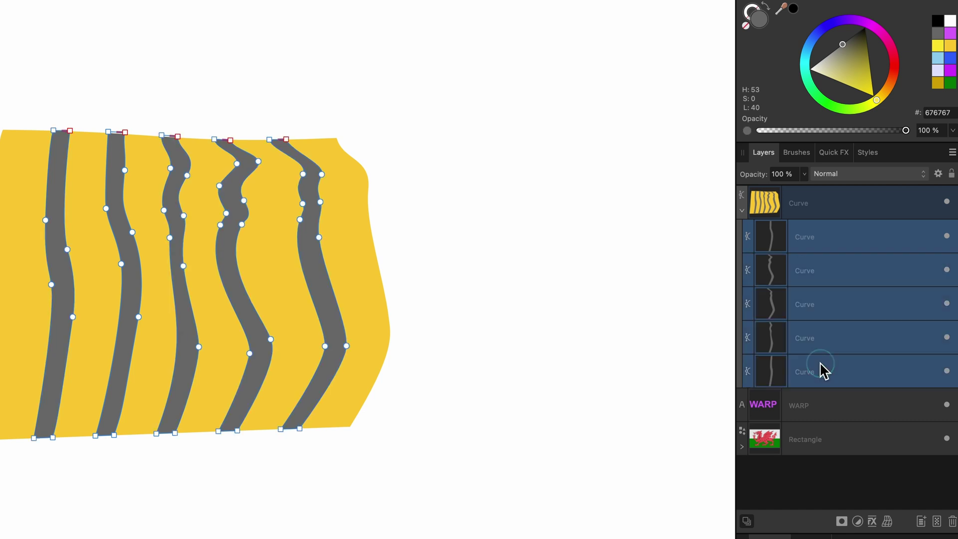
left_click(811, 213)
left_click(744, 216)
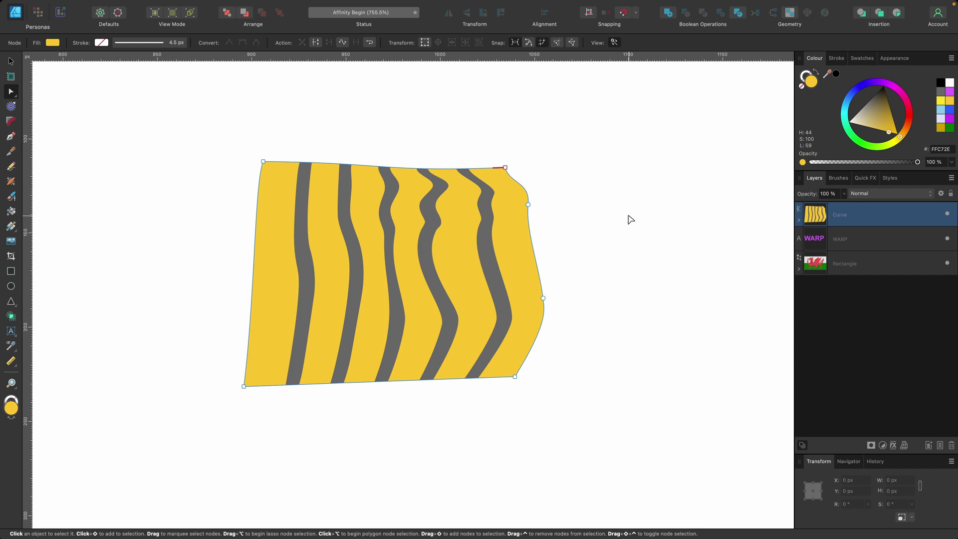
Step: Delete the striped shape using the Move Tool (V) and Backspace
key("v")
scroll(629, 216, "down", 2)
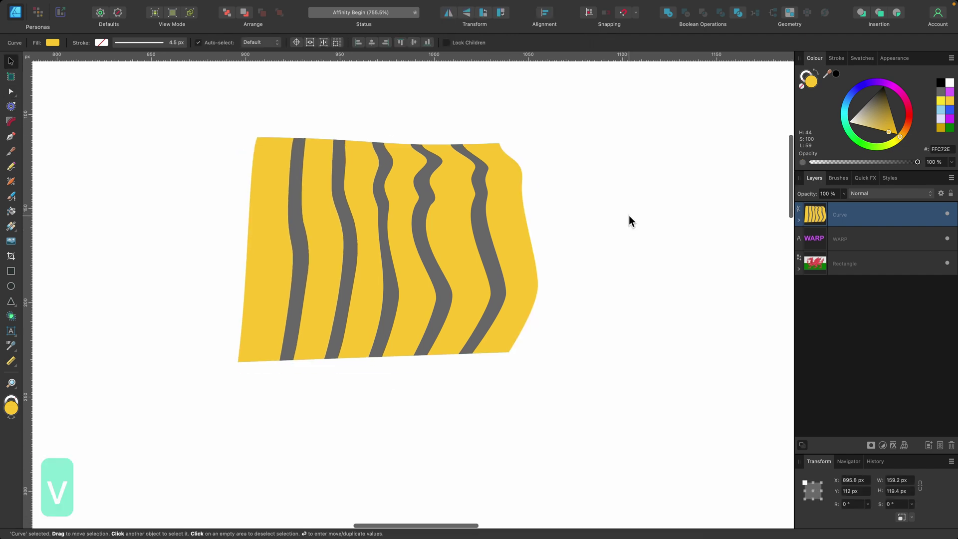
key("BackSpace")
scroll(629, 215, "down", 3)
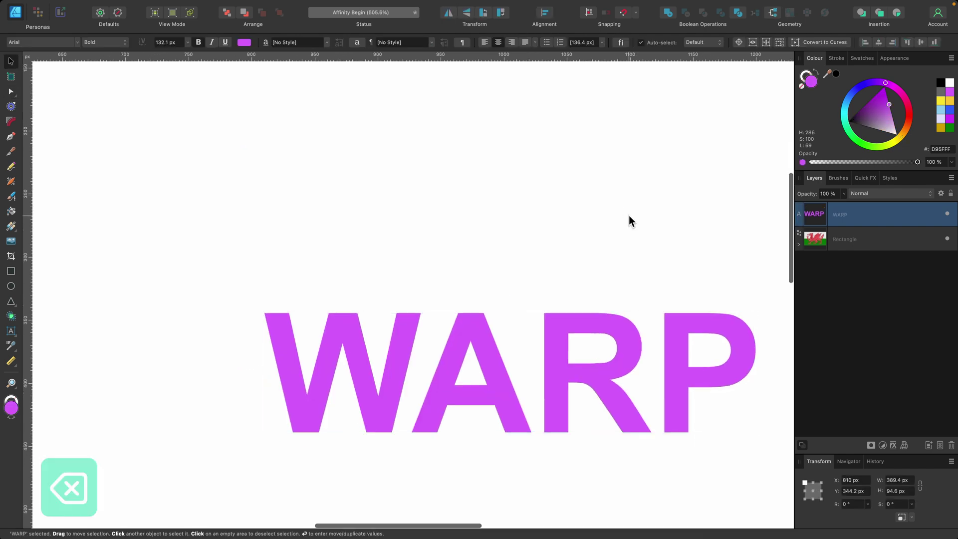
scroll(629, 214, "down", 2)
Step: Apply an Arc – Horizontal warp to the WARP text
scroll(593, 280, "down", 3)
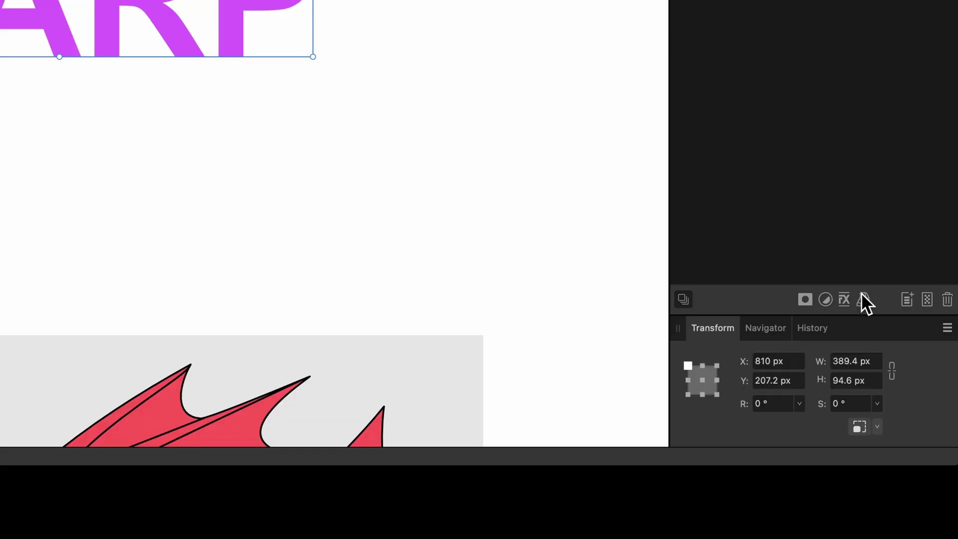
left_click(863, 299)
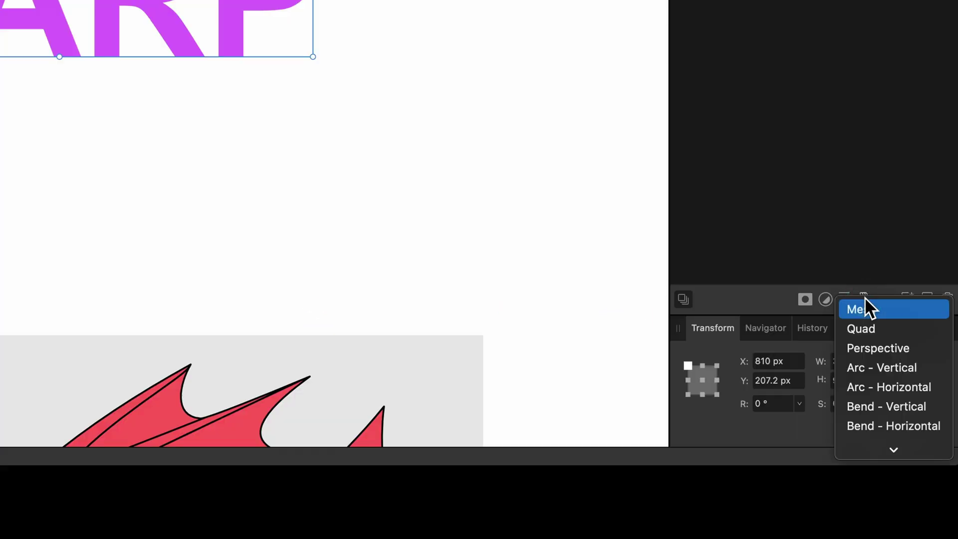
scroll(880, 349, "down", 1)
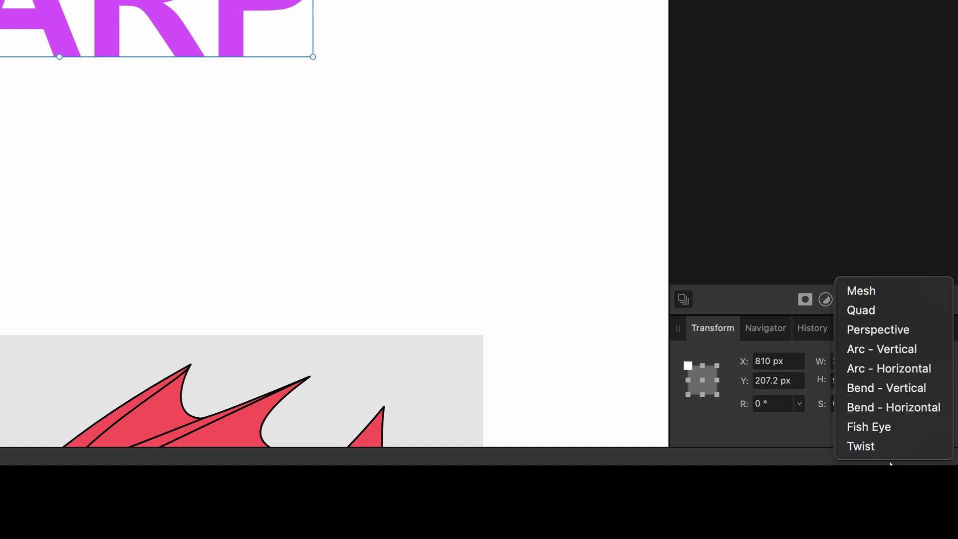
left_click(906, 368)
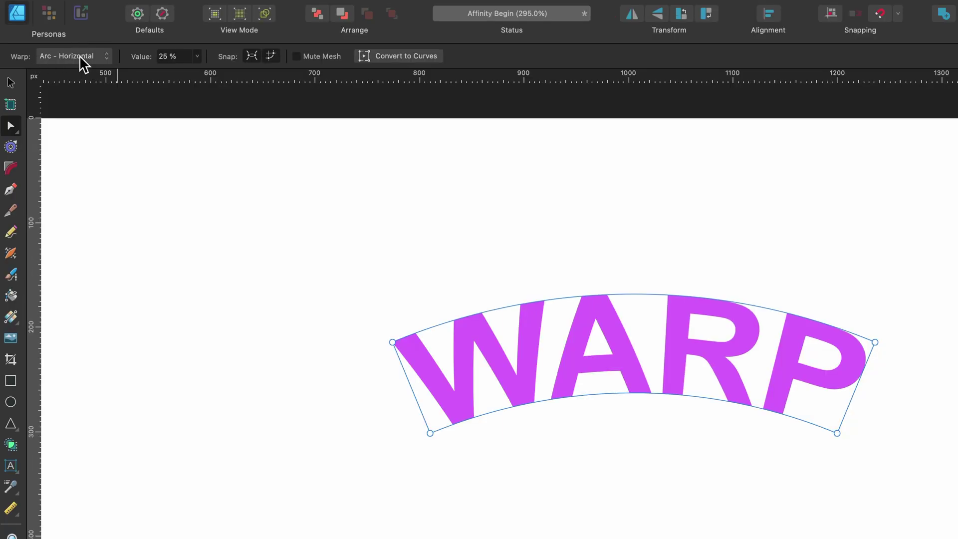
Step: Lower the arc warp strength to about 23%
left_click(197, 57)
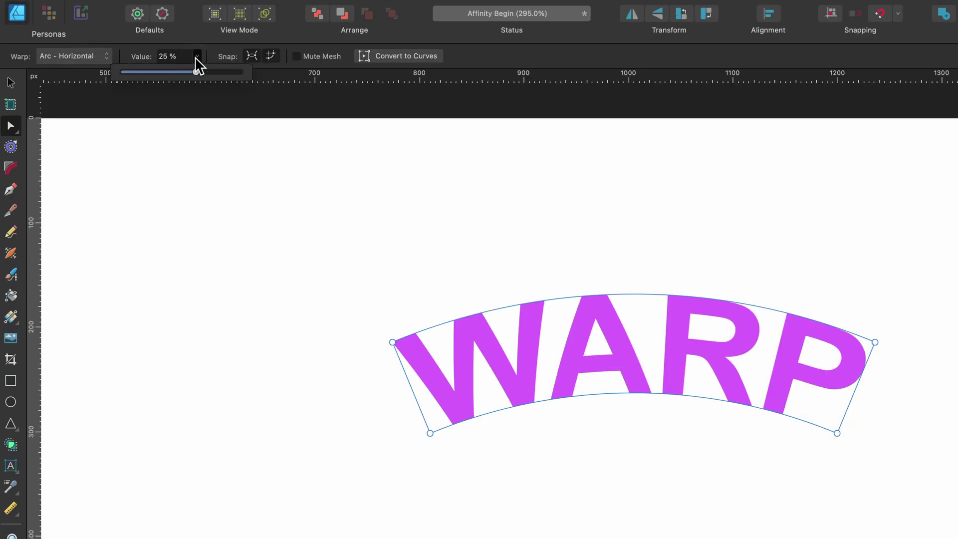
mouse_move(196, 71)
left_mouse_down()
mouse_move(156, 75)
mouse_move(196, 78)
left_mouse_up()
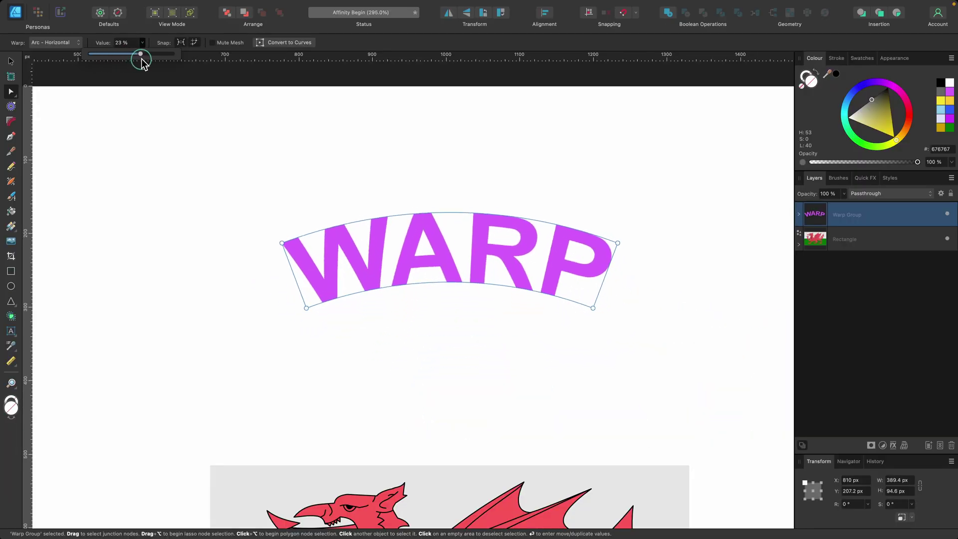
mouse_move(142, 60)
left_mouse_down()
mouse_move(109, 62)
mouse_move(142, 62)
mouse_move(127, 58)
left_mouse_up()
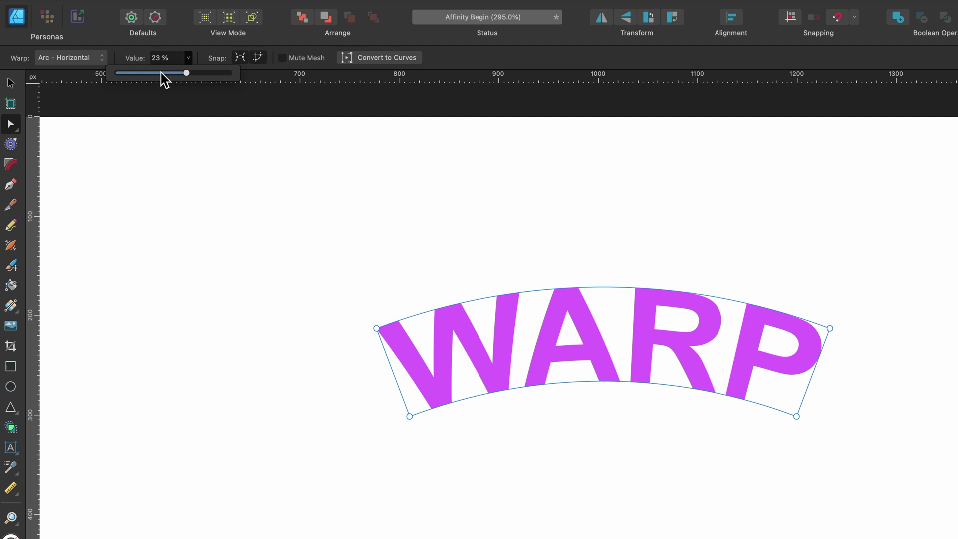
Step: Try Arc – Vertical, Bend – Vertical and Twist warps on the WARP text
left_click(98, 59)
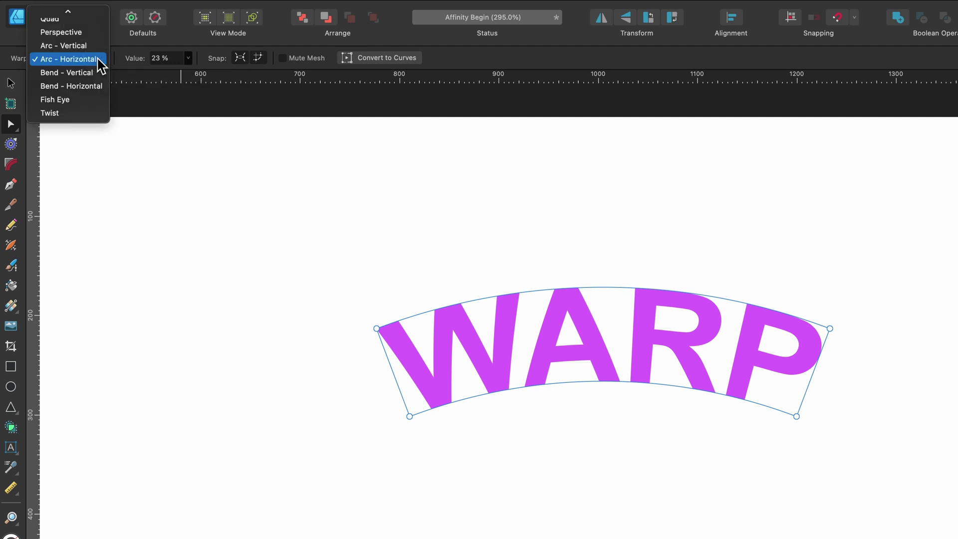
left_click(92, 46)
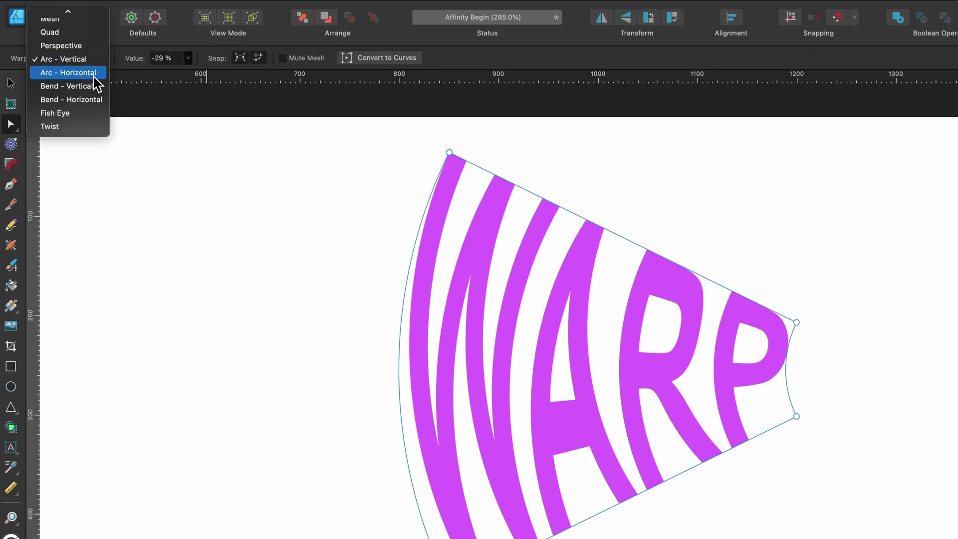
left_click(95, 86)
left_click(188, 58)
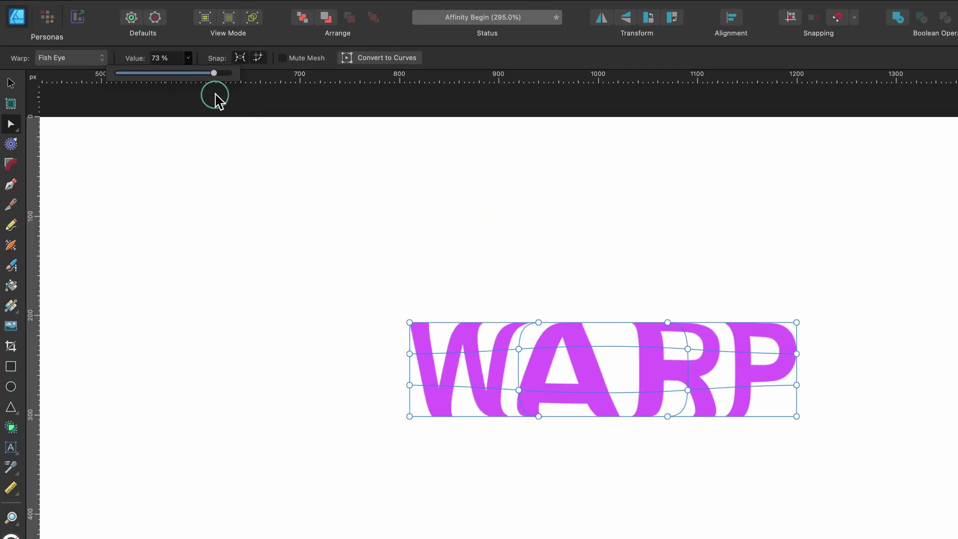
left_click(82, 59)
left_click(81, 74)
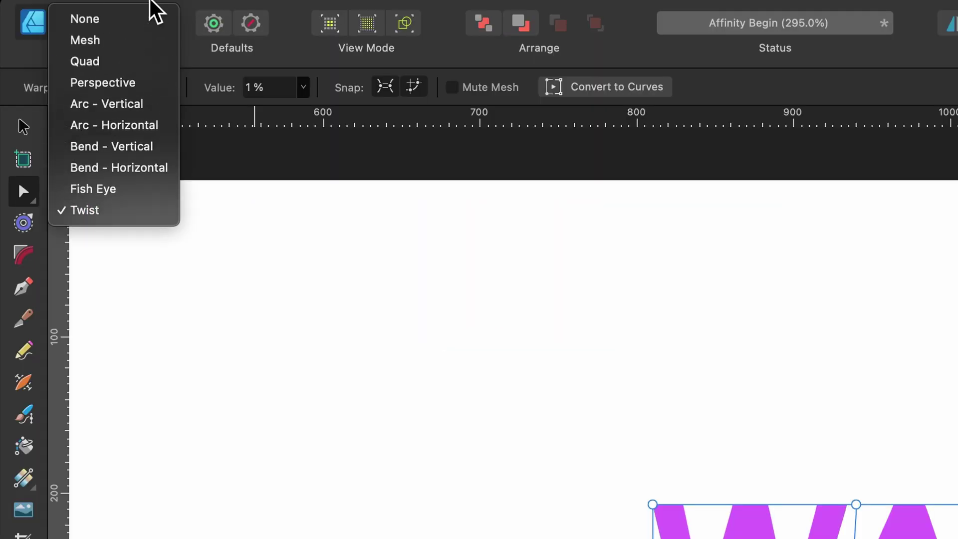
Step: Select the arced WARP text group and delete it, leaving only the Welsh flag
left_click(150, 125)
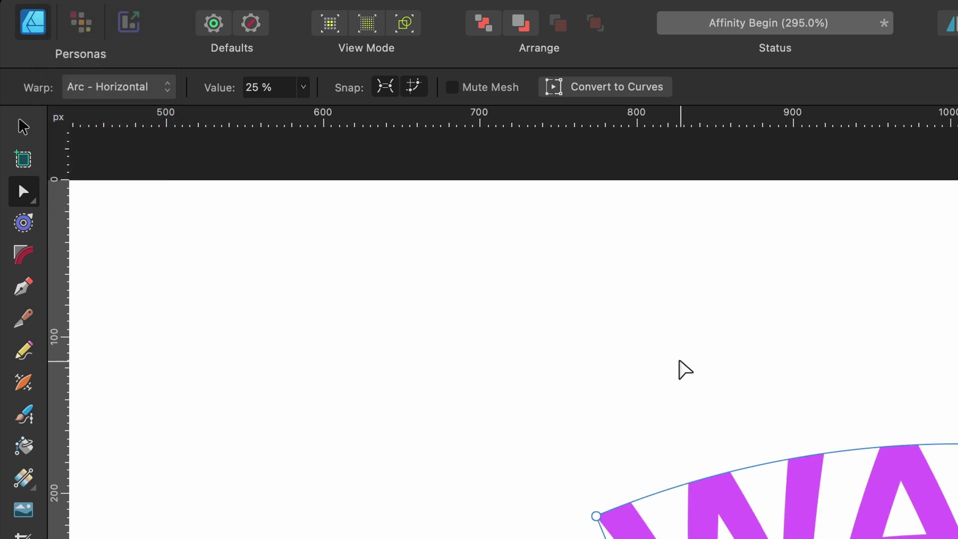
scroll(417, 239, "down", 10)
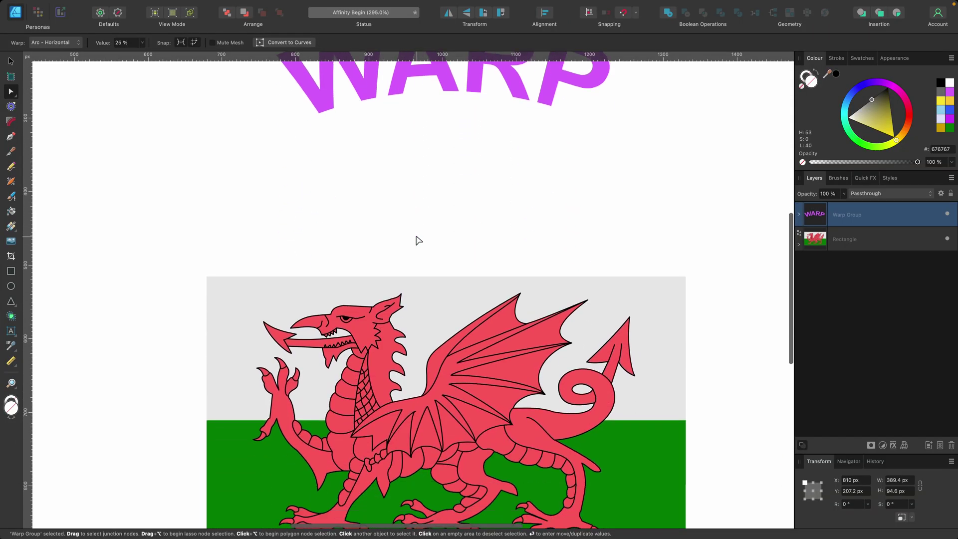
key("v")
scroll(417, 239, "up", 6)
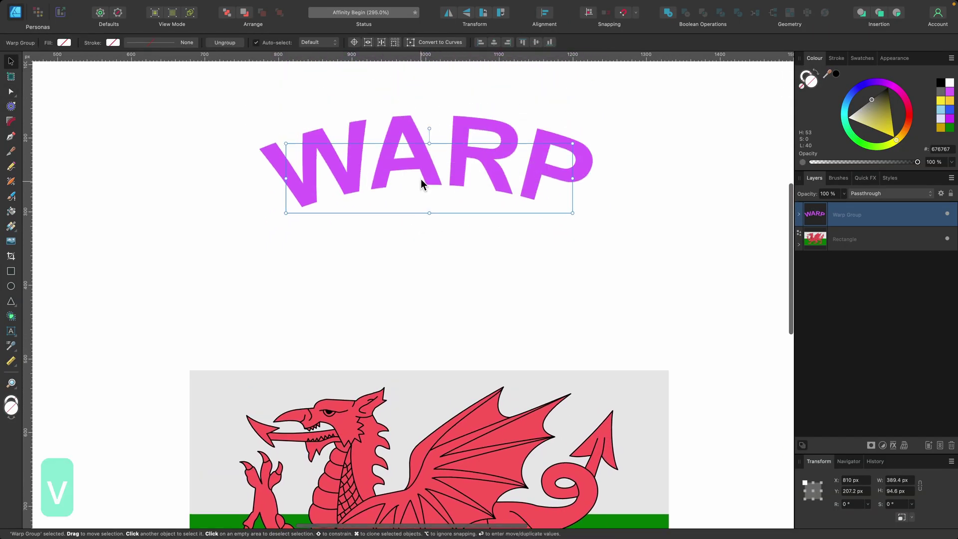
key("BackSpace")
scroll(443, 394, "down", 5)
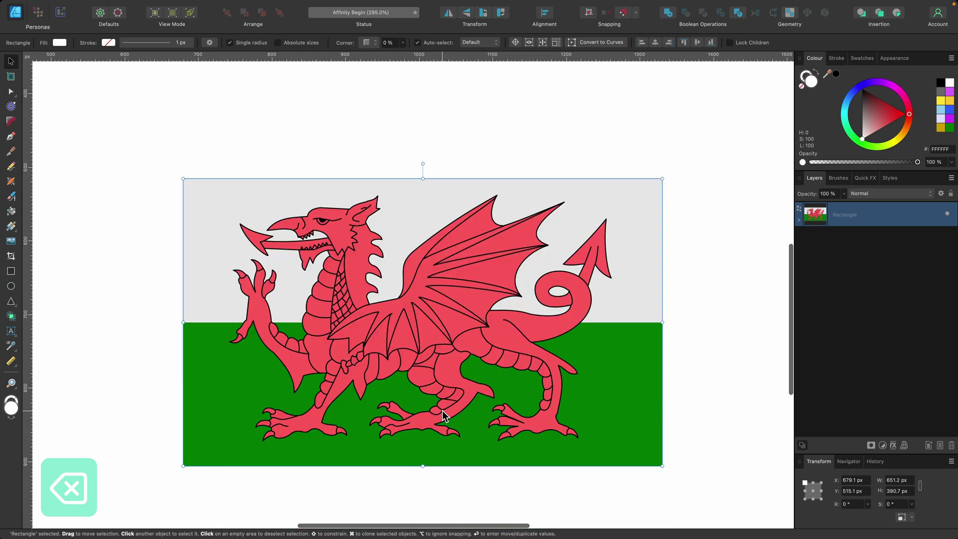
scroll(441, 410, "down", 2)
scroll(439, 359, "down", 2)
scroll(438, 314, "up", 2)
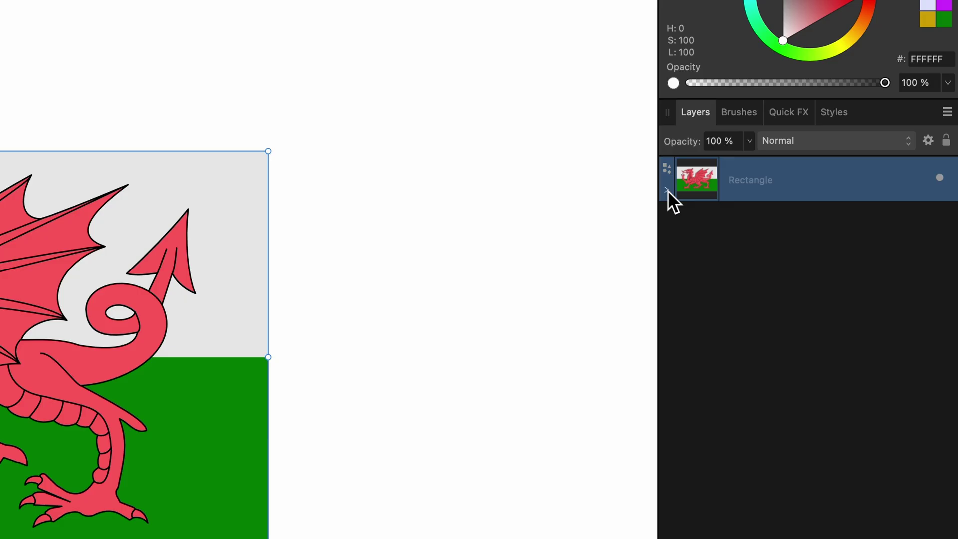
Step: Expand the flag's Rectangle layer to inspect its dragon and green stripe curves, then collapse it
left_click(799, 220)
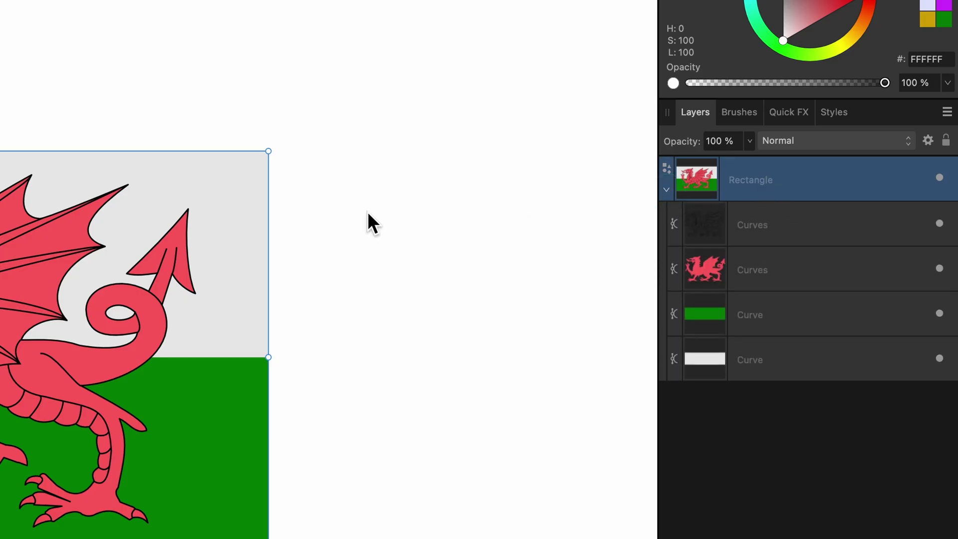
left_click(764, 227)
left_click(771, 262)
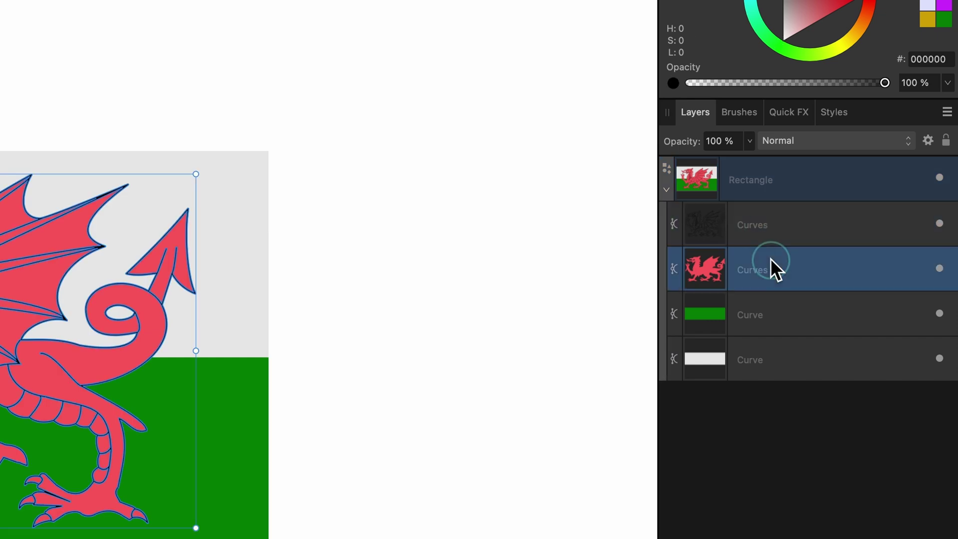
left_click(772, 301)
left_click(706, 188)
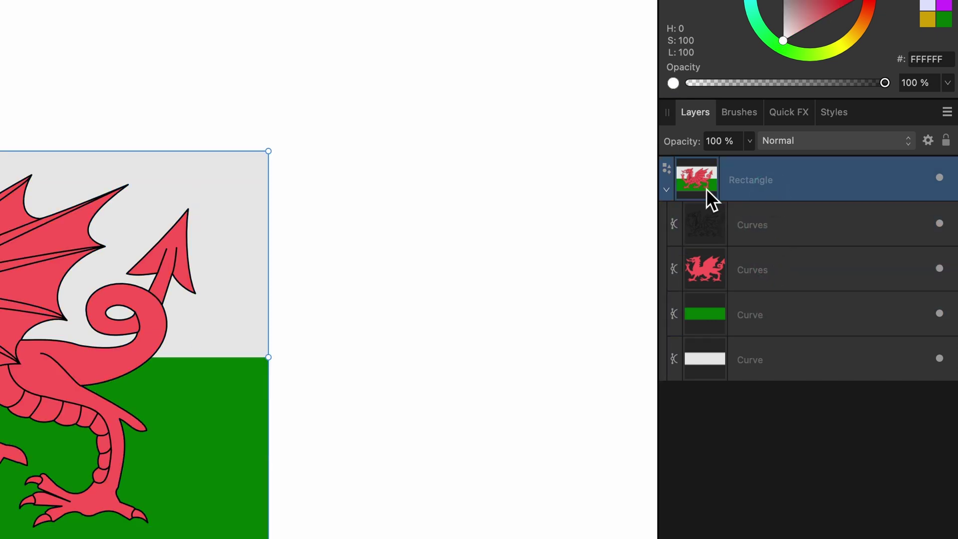
left_click(665, 191)
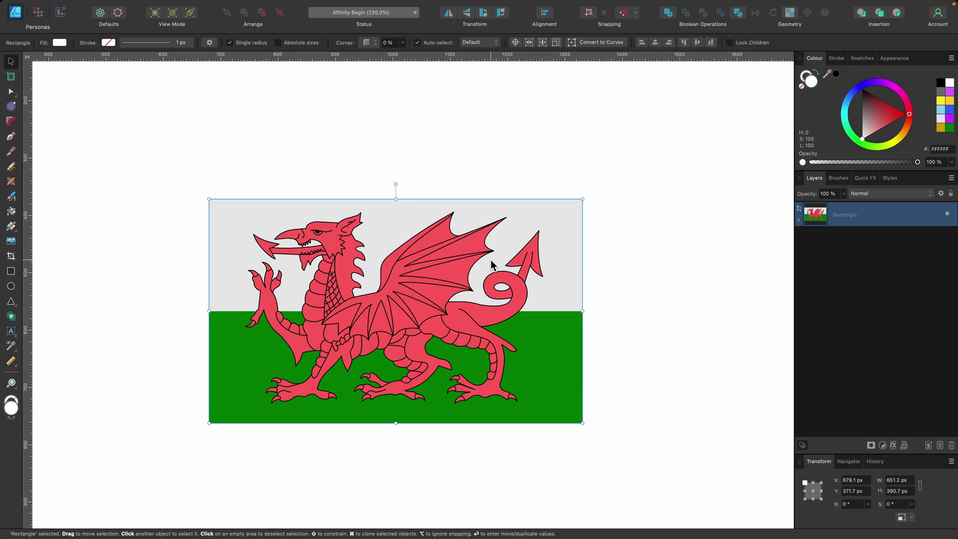
Step: Apply a Quad warp to the Welsh flag from the warp type list
left_click(903, 445)
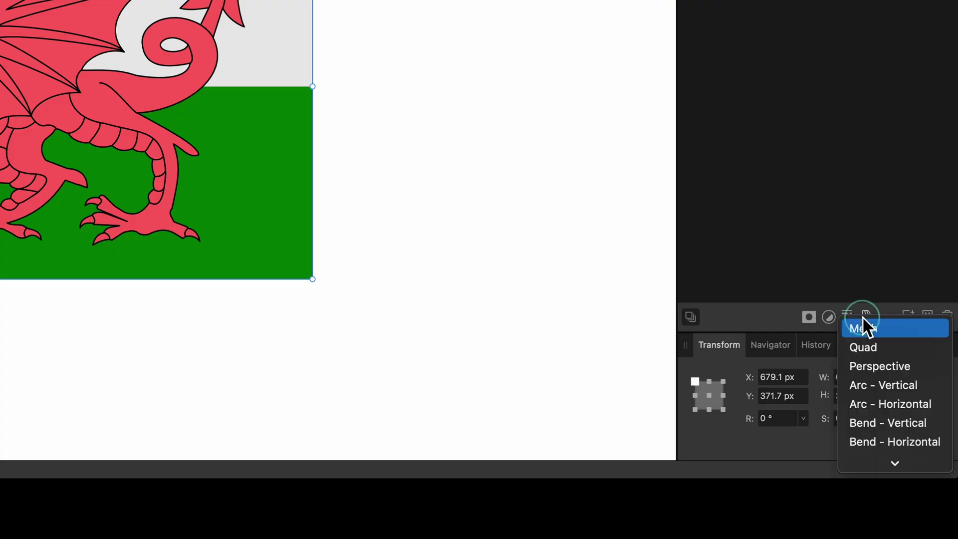
left_click(888, 351)
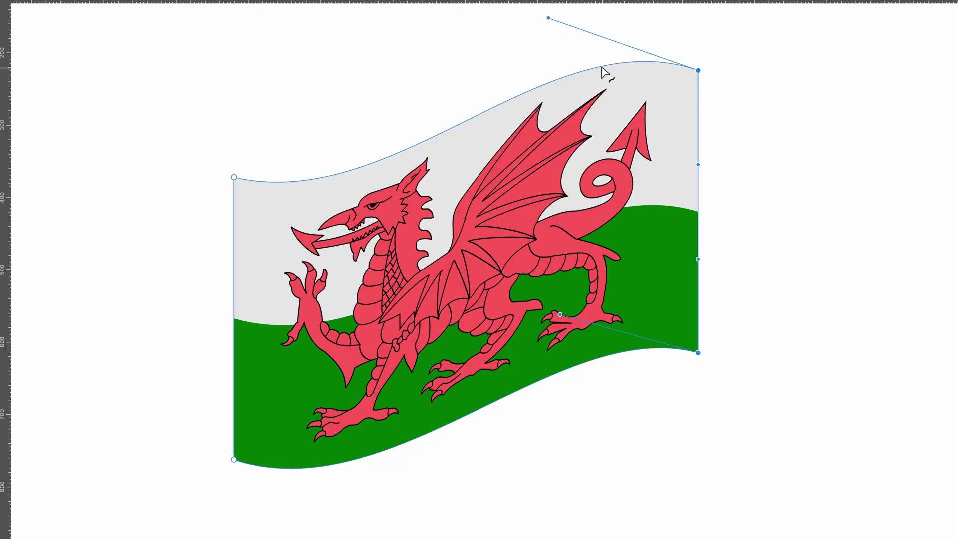
Step: Add two warp nodes on the flag's top edge and raise the top-right corner
left_click(601, 67)
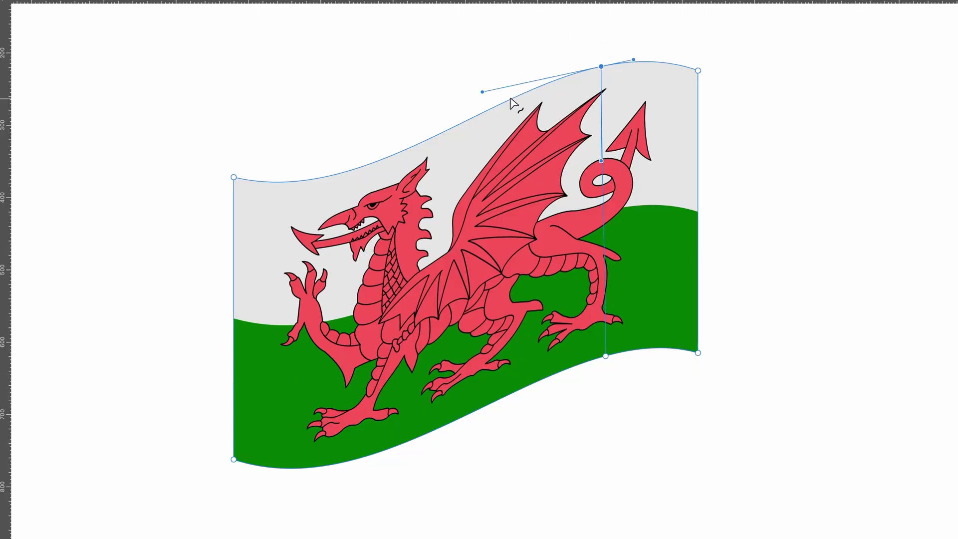
left_click(488, 110)
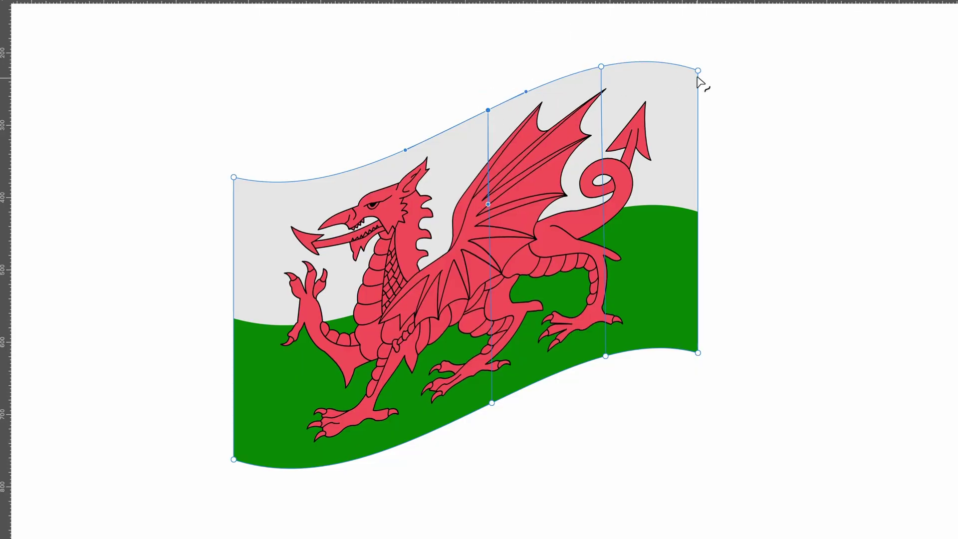
left_click_drag(698, 72, 764, 96)
left_click(697, 259)
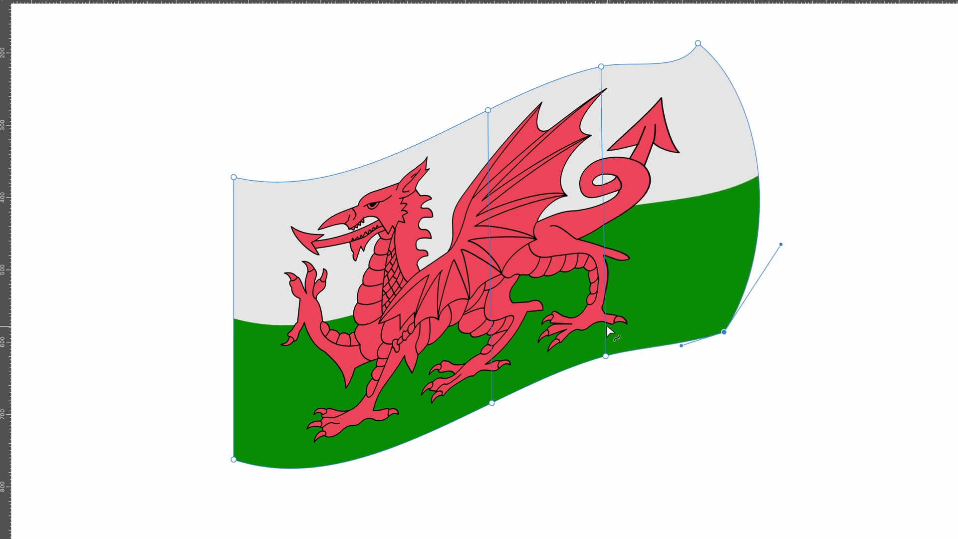
Step: Add two horizontal mesh lines and drag nodes to ripple the dragon's tail, wing, body and head, lowering the bottom edge slightly
left_click(605, 281)
left_click_drag(605, 281, 558, 259)
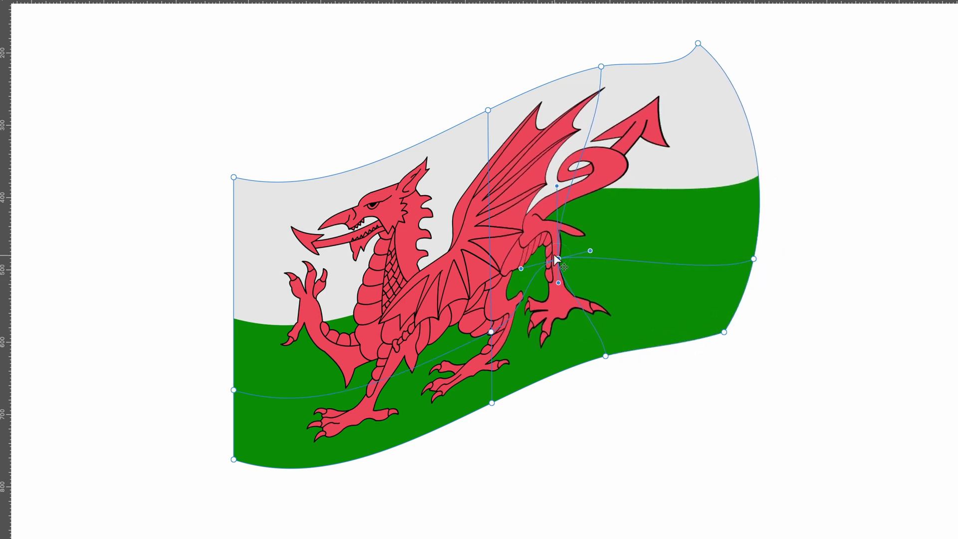
left_click(489, 233)
left_click_drag(490, 234, 426, 224)
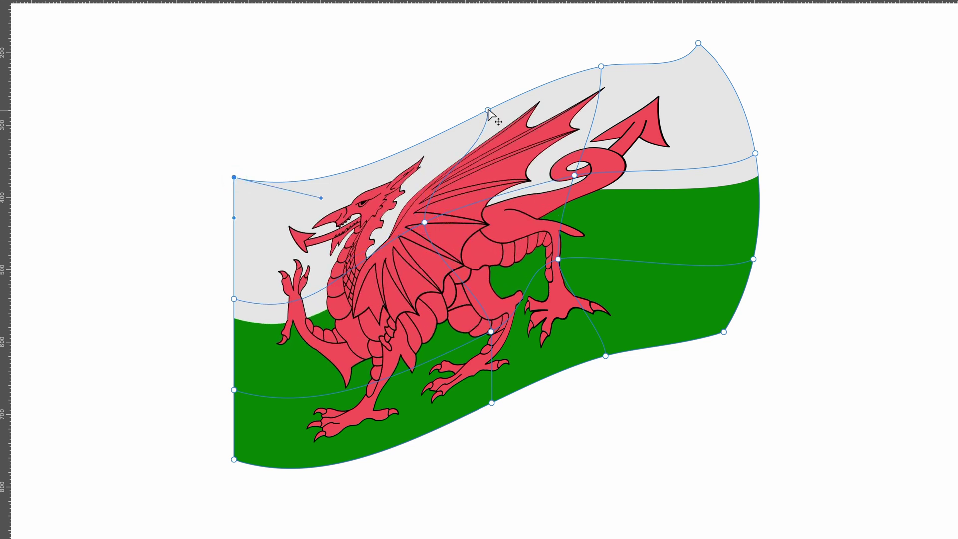
left_click_drag(488, 109, 461, 132)
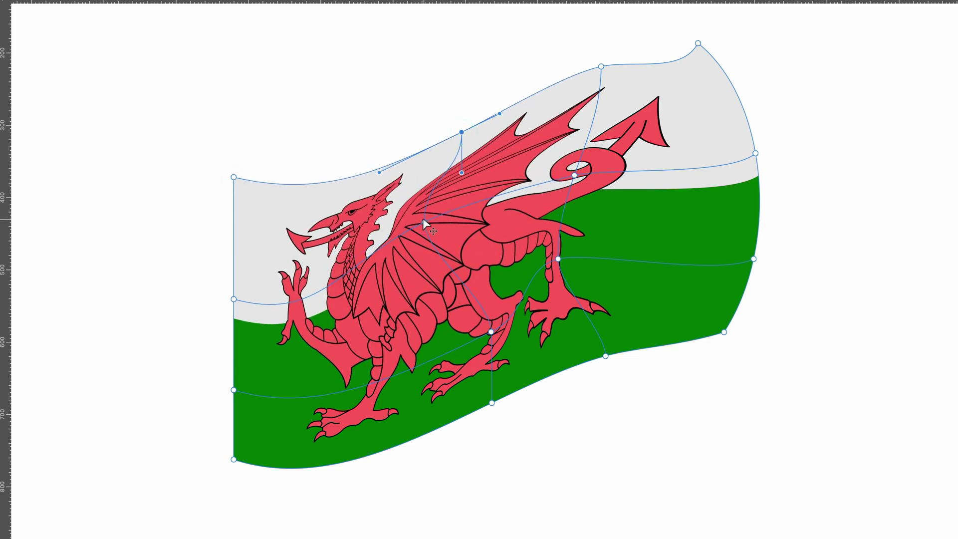
left_click_drag(423, 220, 454, 232)
left_click(407, 189)
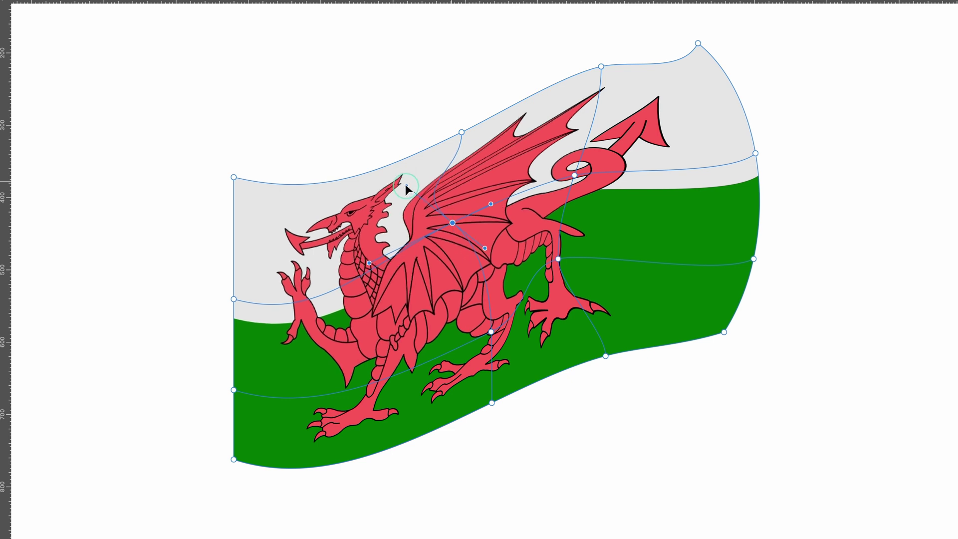
left_click_drag(406, 189, 463, 165)
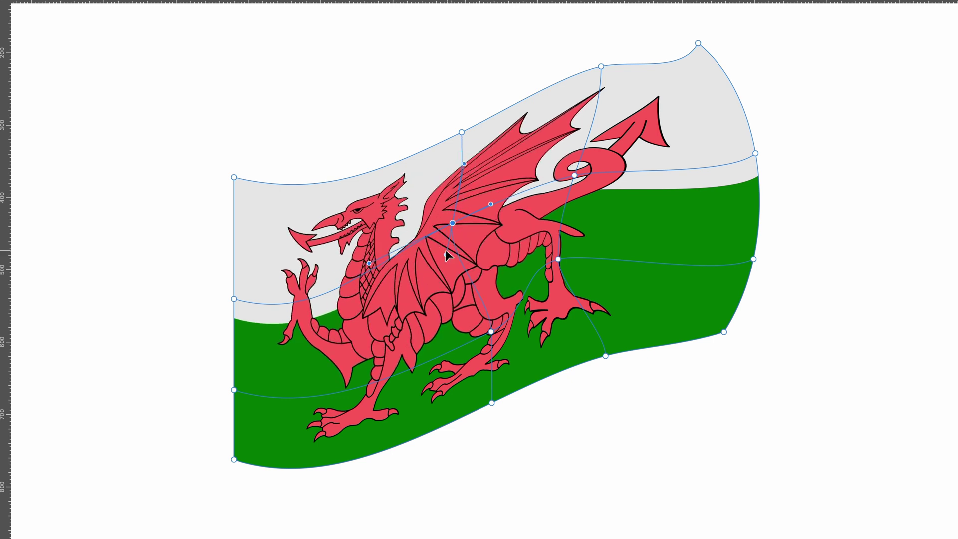
mouse_move(447, 254)
left_mouse_down()
mouse_move(449, 242)
mouse_move(444, 275)
mouse_move(445, 262)
left_mouse_up()
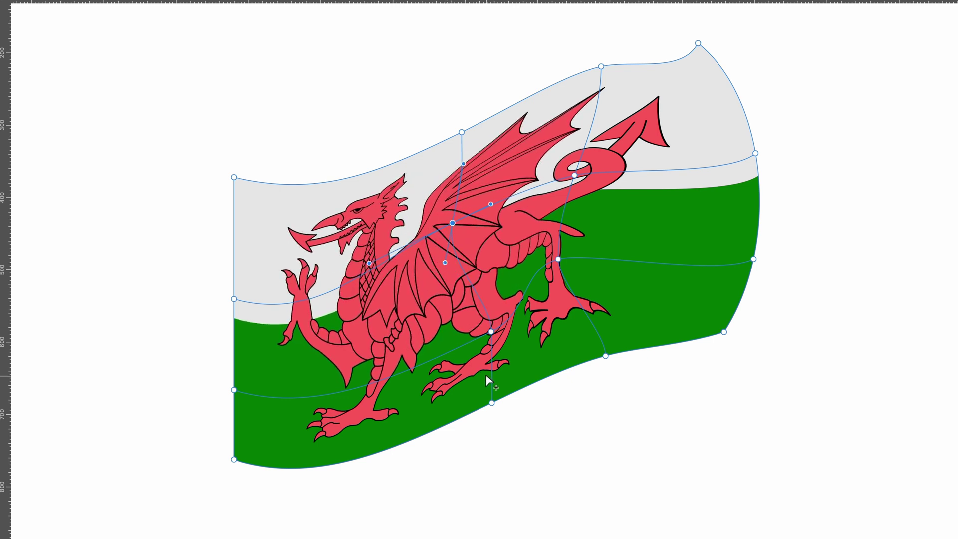
left_click_drag(491, 402, 492, 419)
scroll(712, 270, "up", 1)
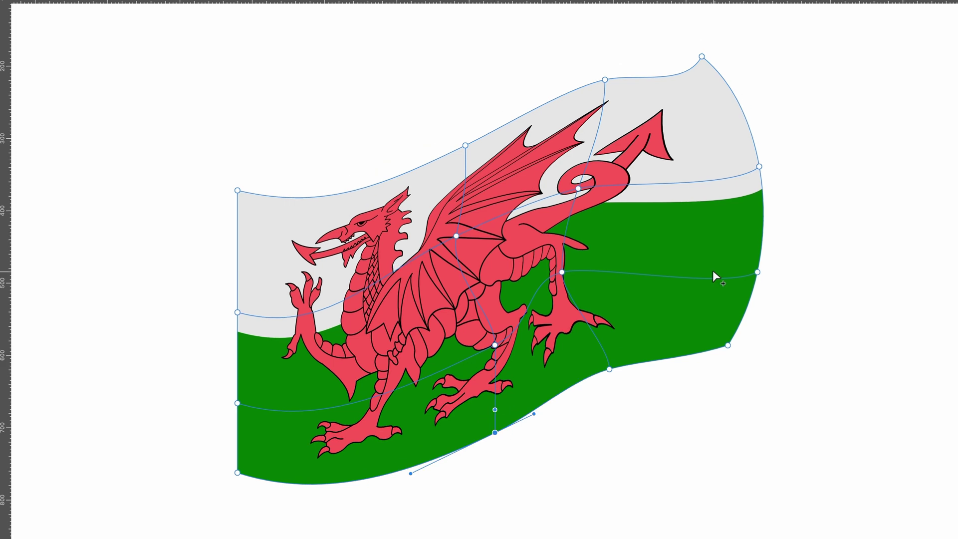